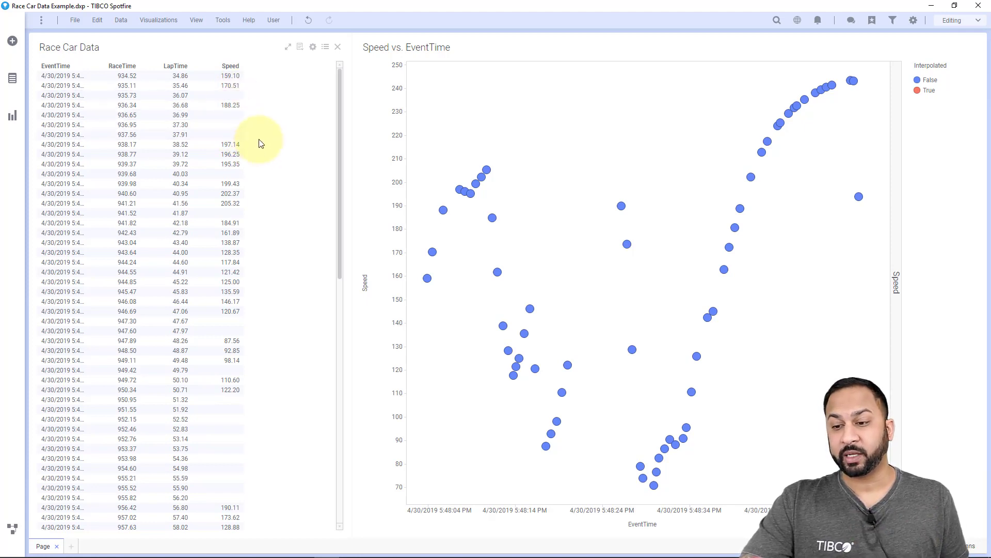
Step: Inspect the Speed column details and its options for filling empty values in the data panel
click(21, 85)
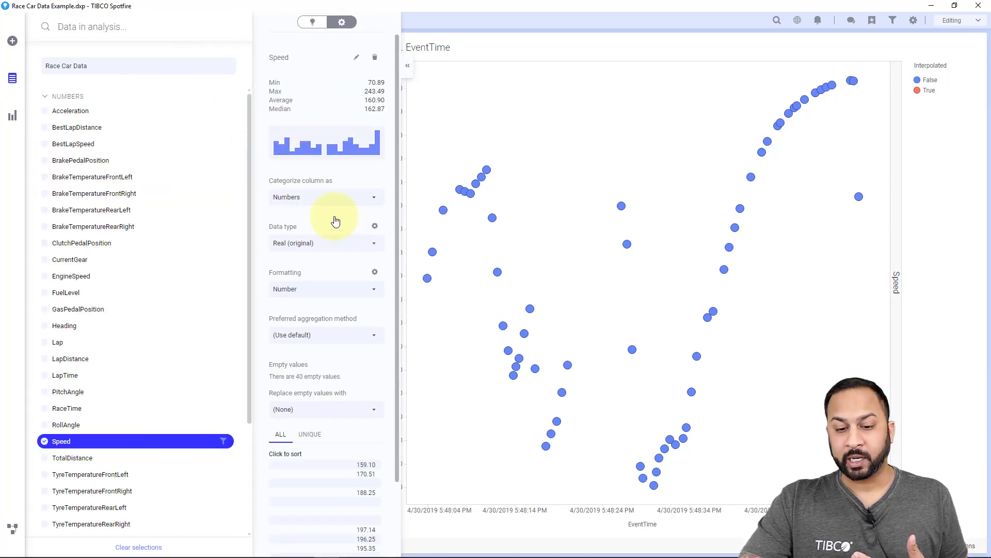
click(318, 410)
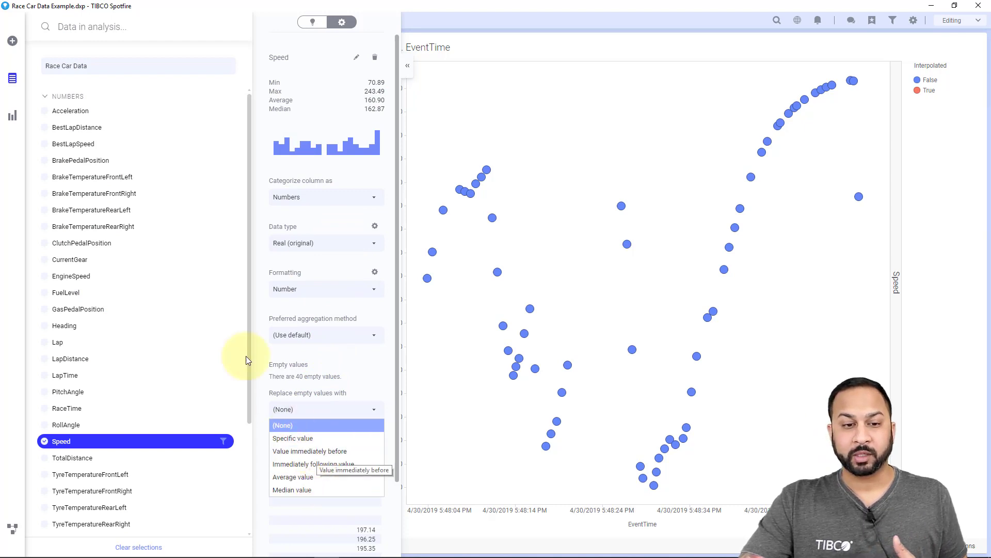
click(14, 79)
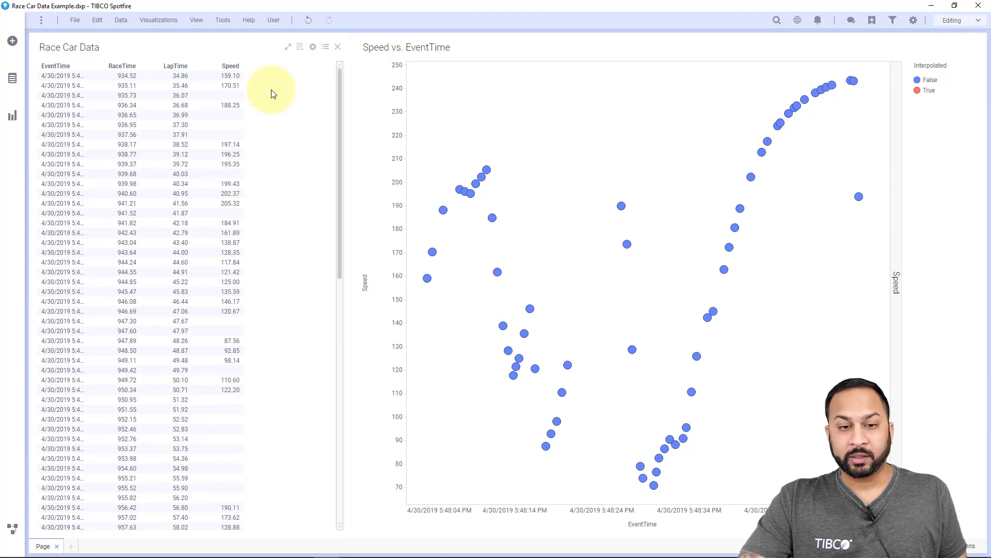
Step: Open Data function properties, show the Expression Functions and select LinearInterp
click(126, 23)
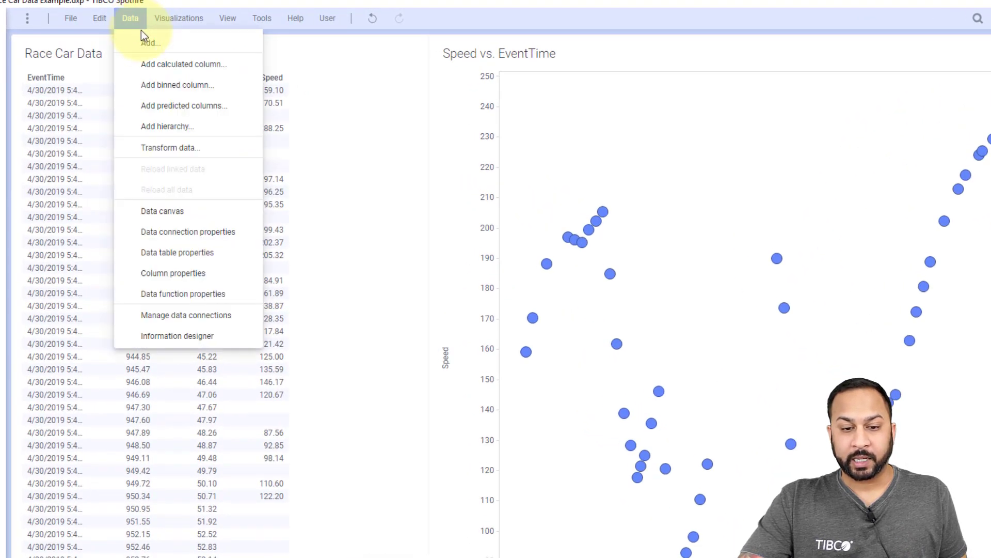
click(172, 293)
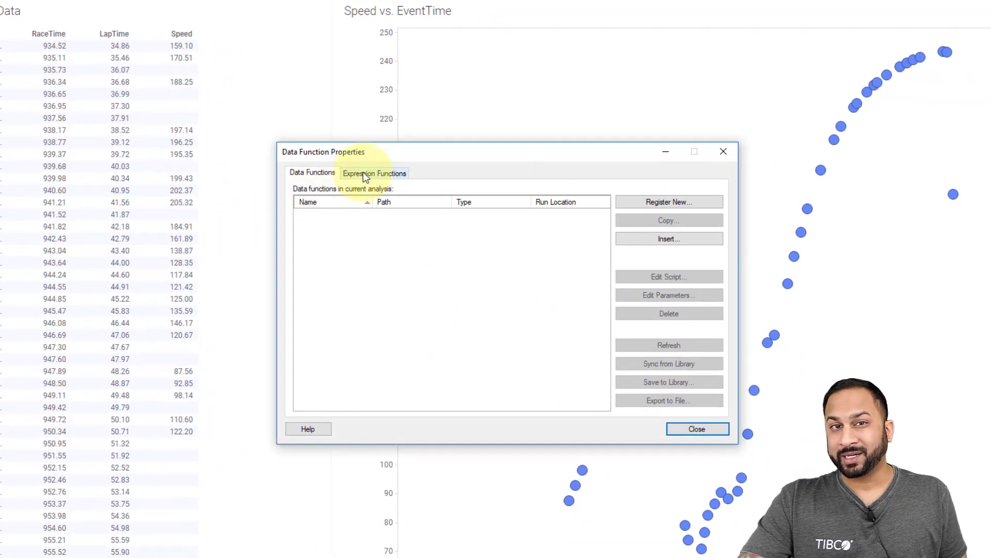
click(364, 174)
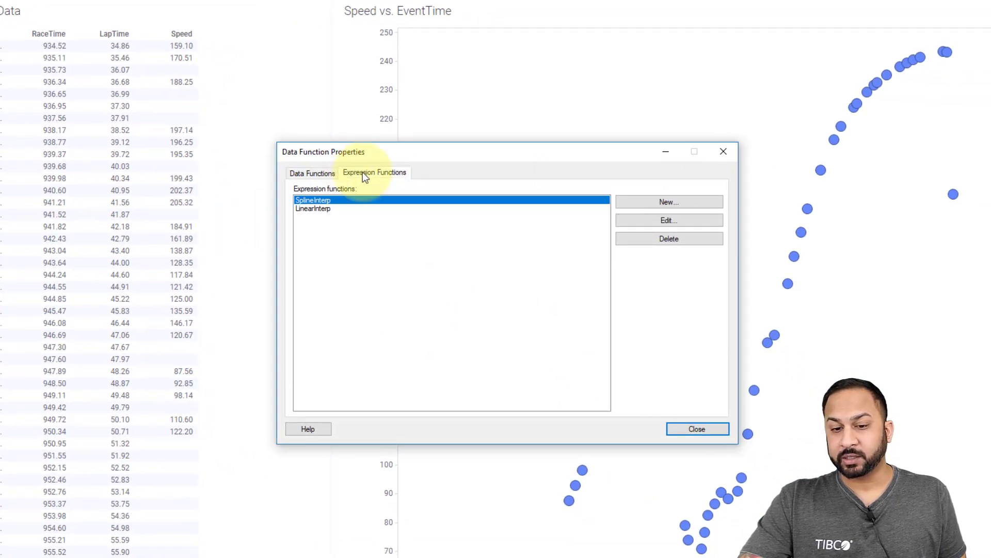
click(339, 209)
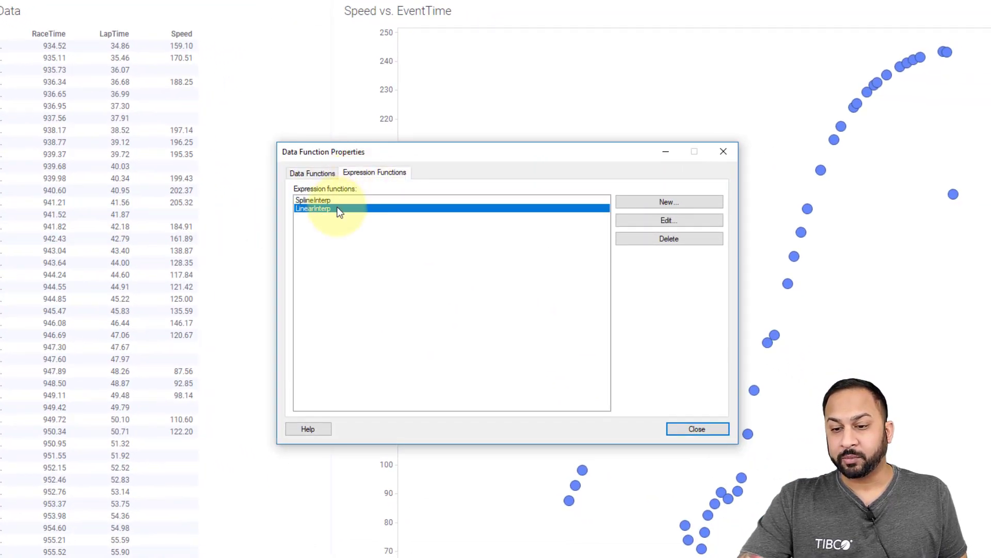
Step: Open LinearInterp for editing and review its reference values description
click(644, 221)
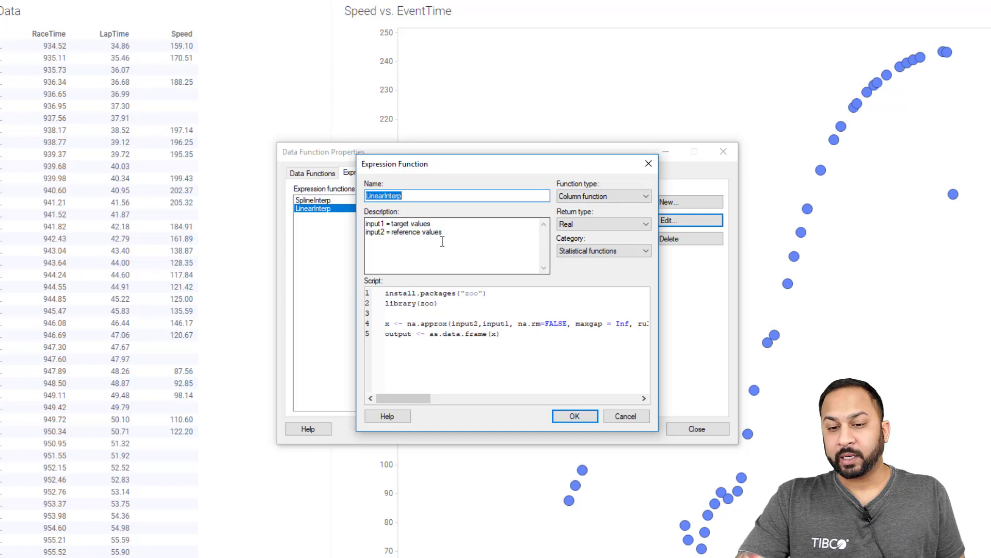
drag(457, 232, 341, 223)
click(446, 225)
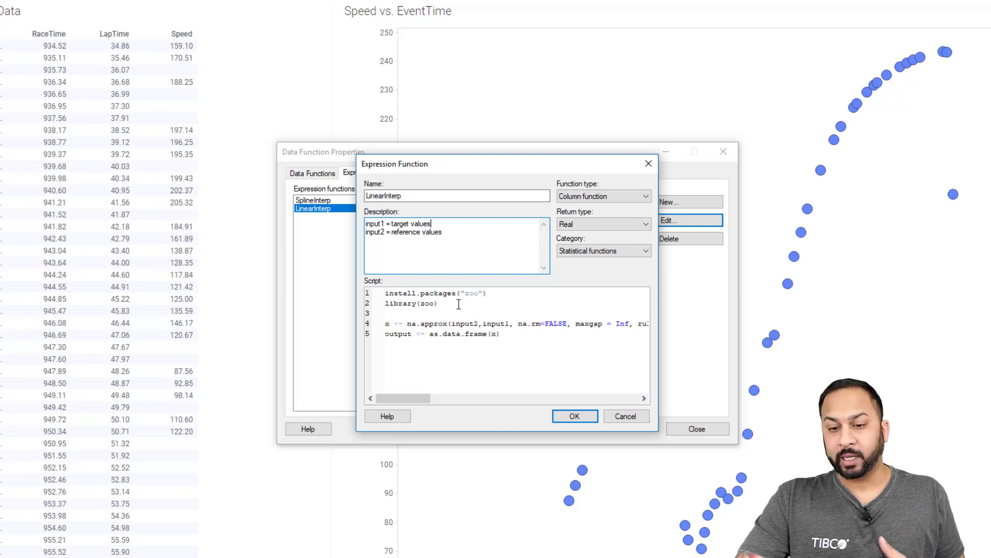
Step: Review the R script's zoo install, library(zoo) and na.approx call with its input1 argument
drag(490, 293, 382, 293)
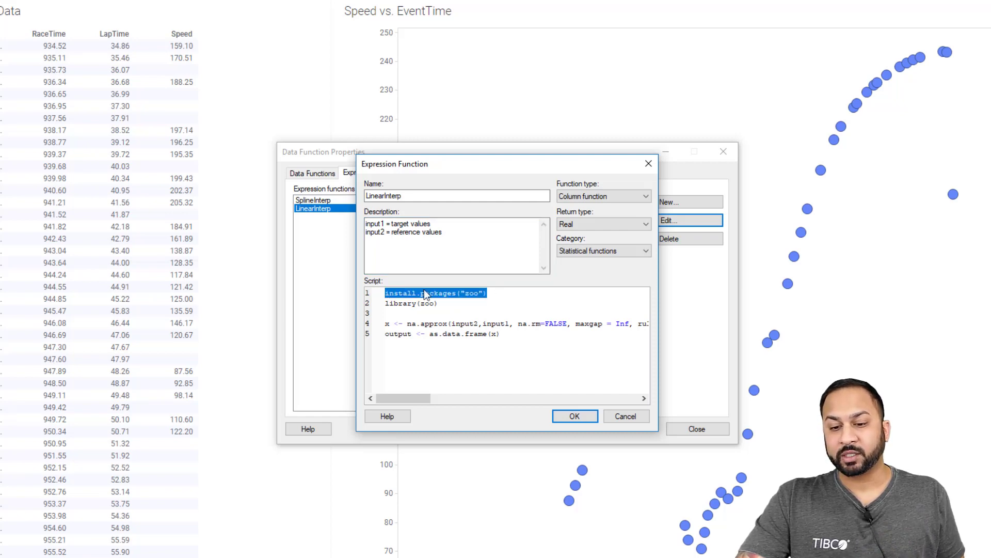
click(451, 293)
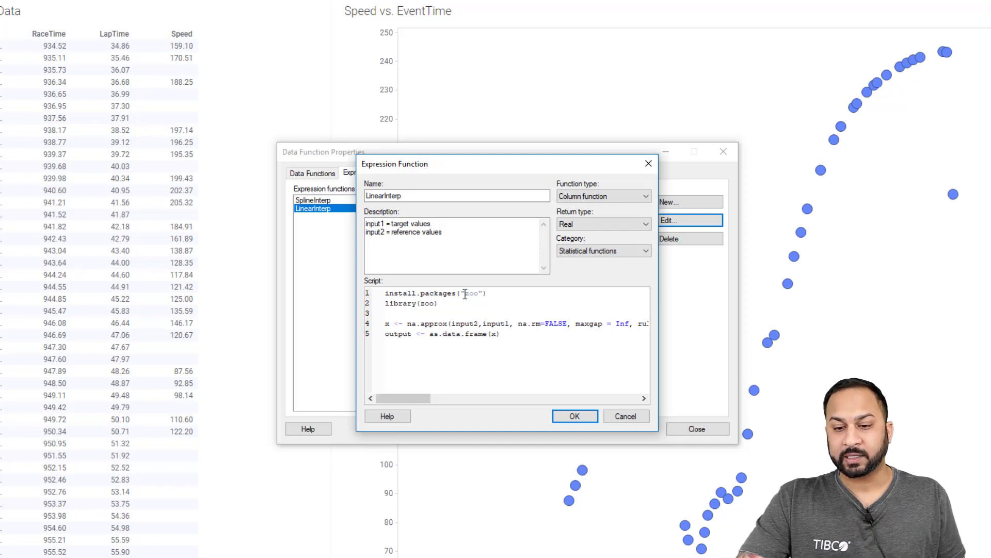
drag(490, 292, 382, 303)
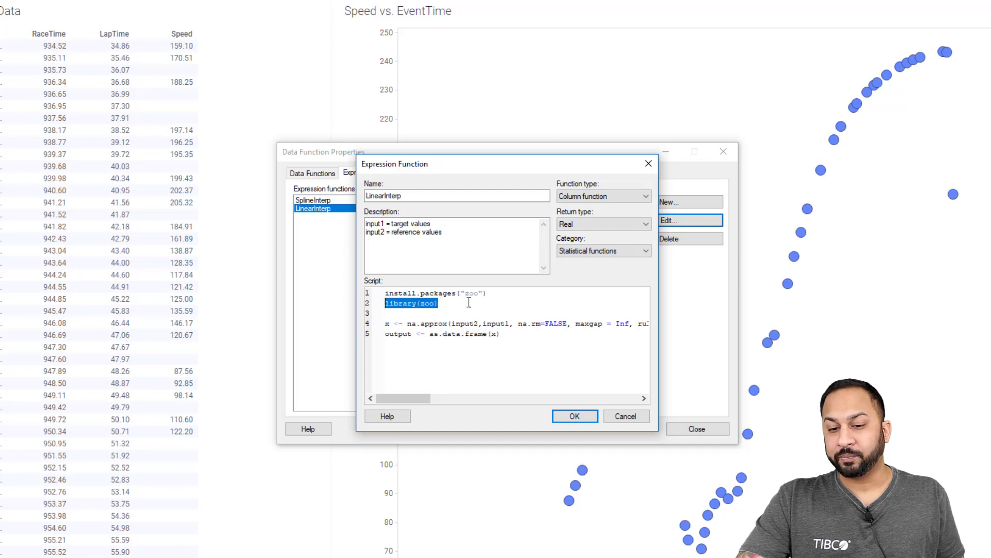
click(394, 321)
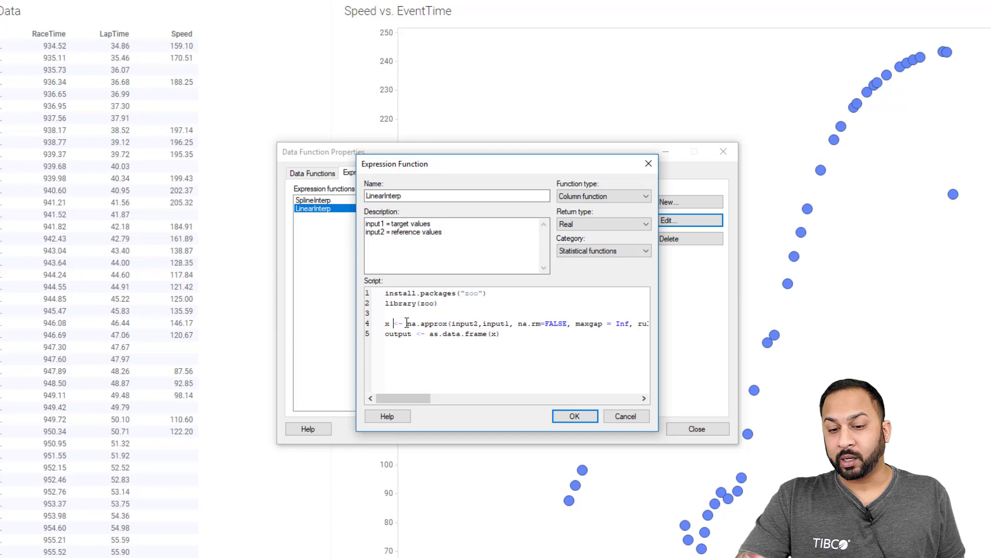
double_click(410, 324)
click(423, 323)
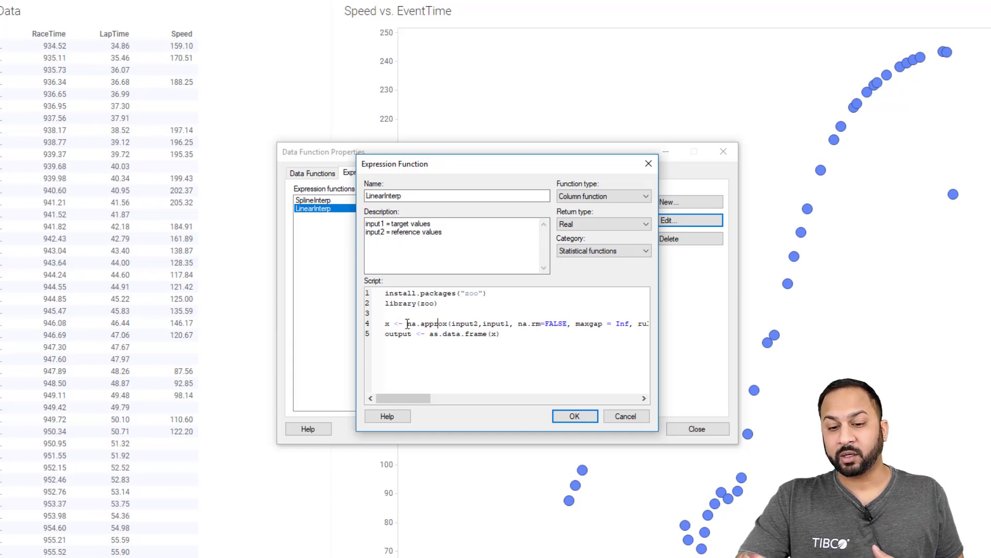
drag(407, 323, 422, 324)
click(460, 323)
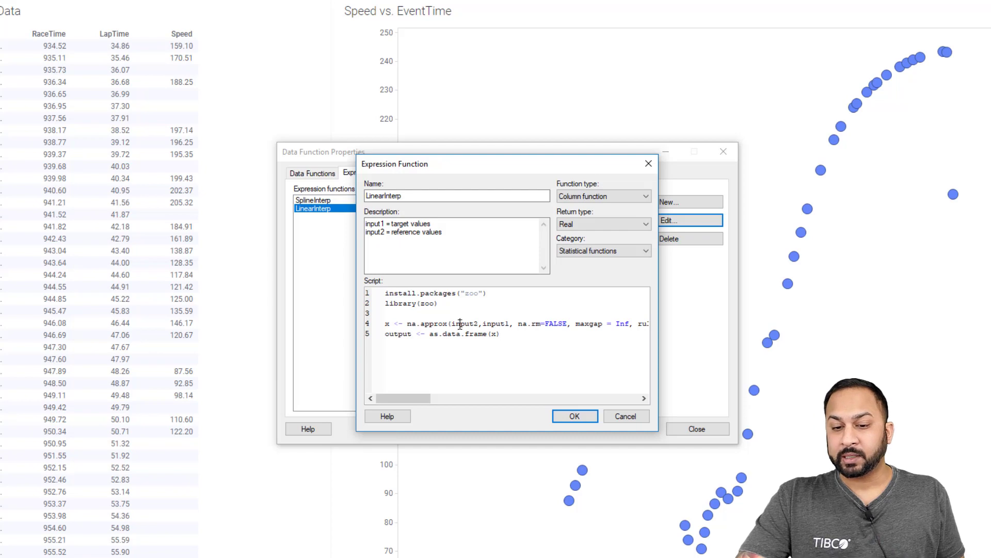
click(491, 323)
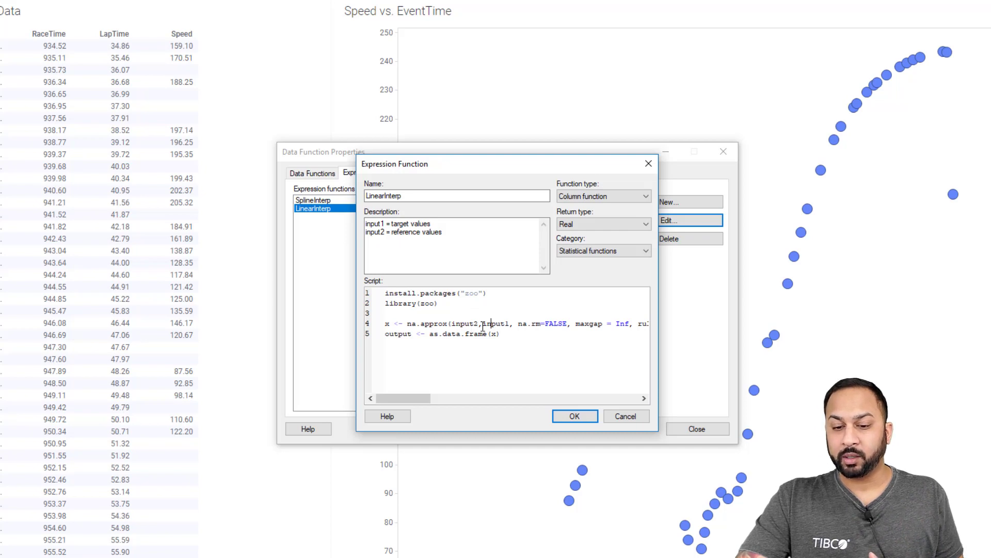
Step: Review the na.approx na.rm=FALSE argument and the as.data.frame(x) output line of the LinearInterp script
drag(411, 399, 427, 402)
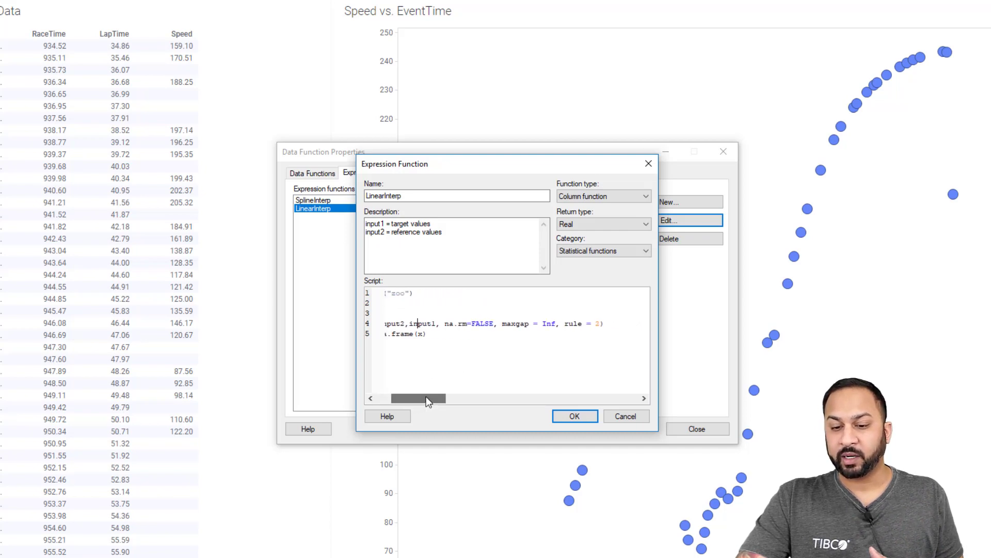
click(445, 324)
drag(448, 324, 490, 323)
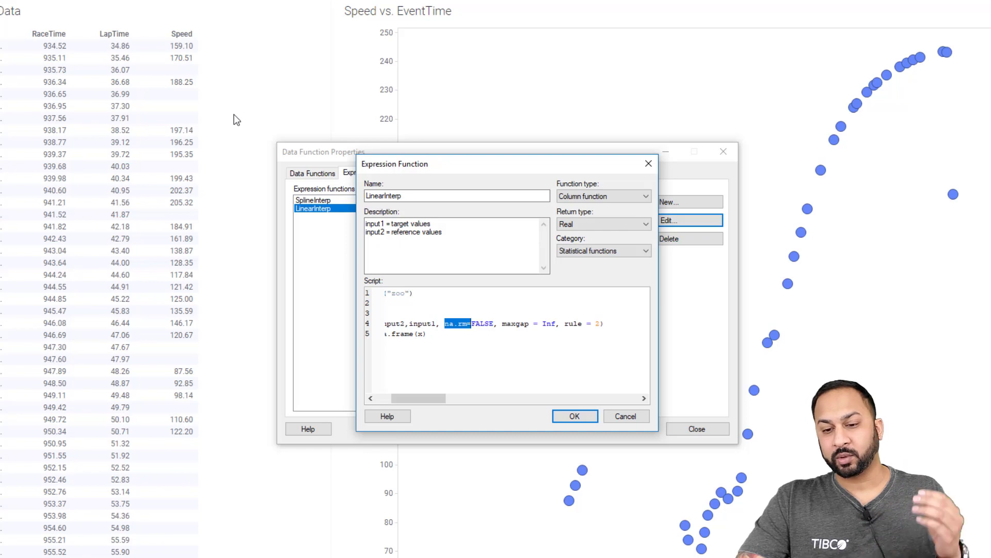
click(473, 323)
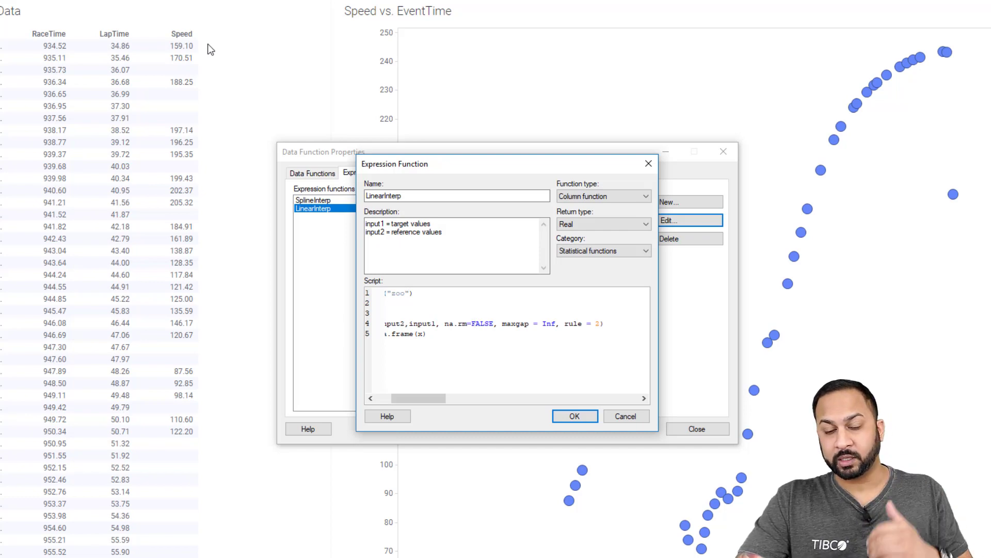
drag(419, 399, 402, 398)
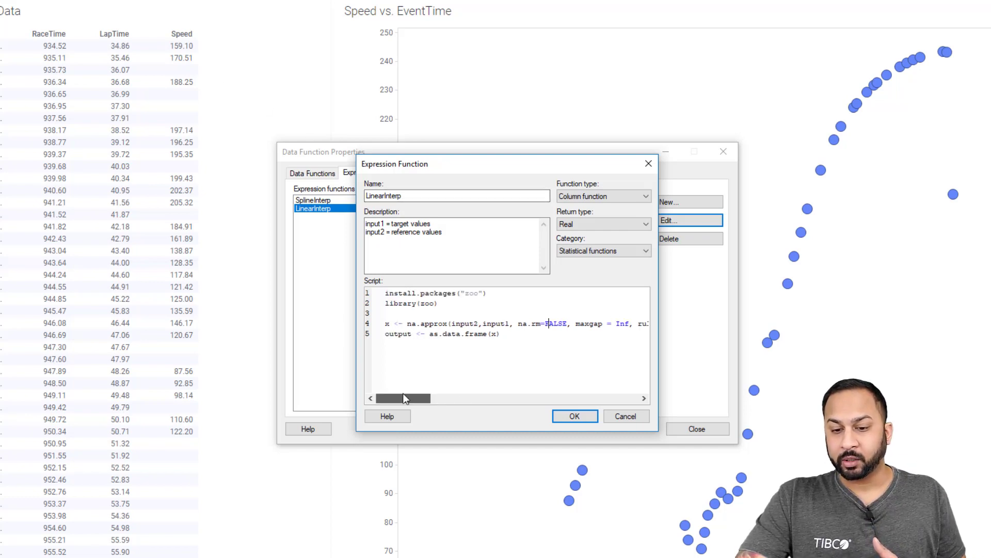
drag(388, 334, 405, 333)
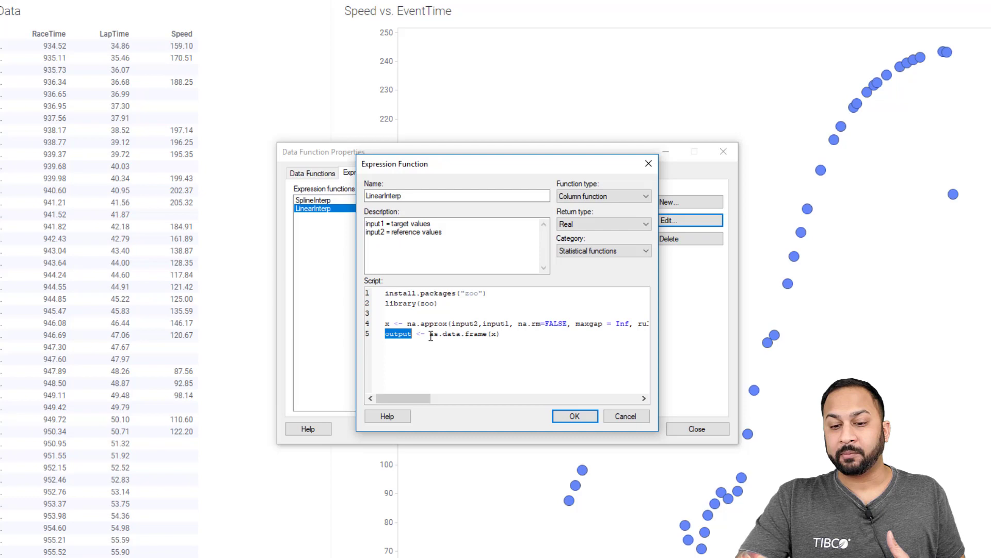
drag(430, 335, 502, 337)
click(502, 338)
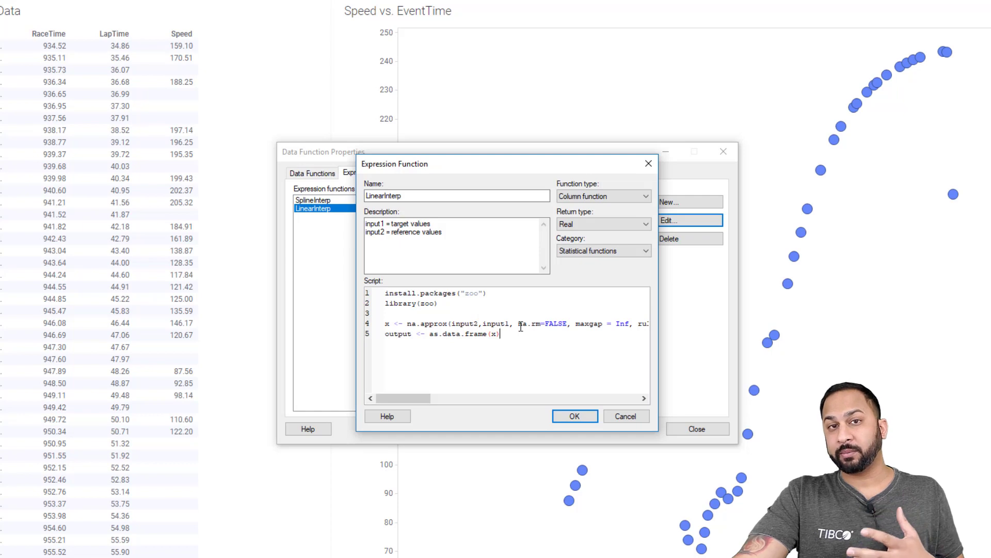
double_click(550, 323)
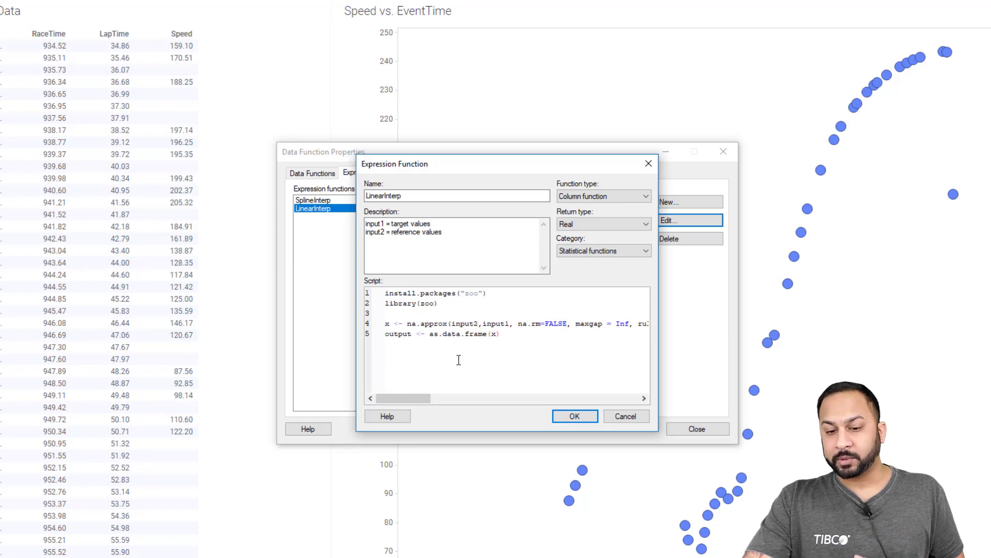
Step: Close LinearInterp unchanged, then open and review the SplineInterp na.spline script before closing it
click(584, 415)
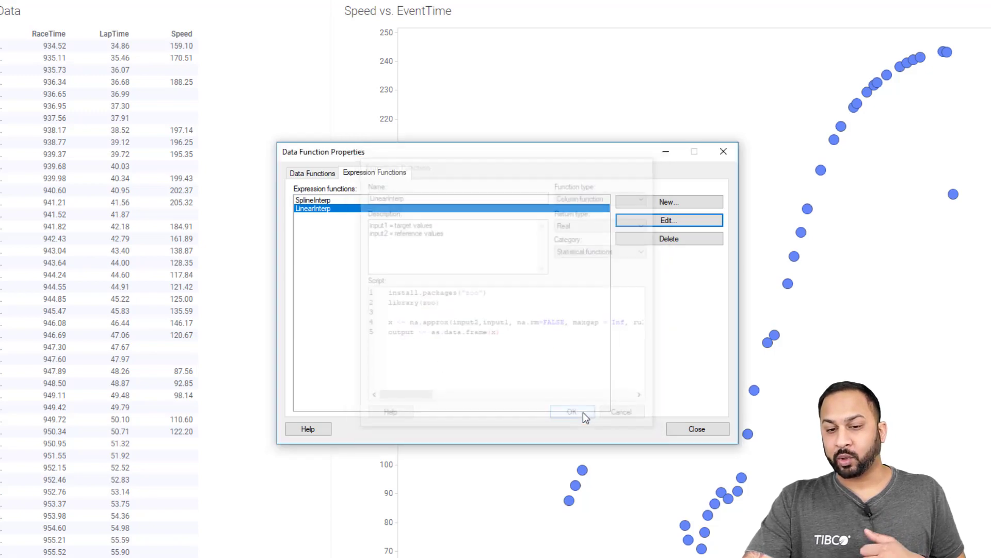
click(419, 199)
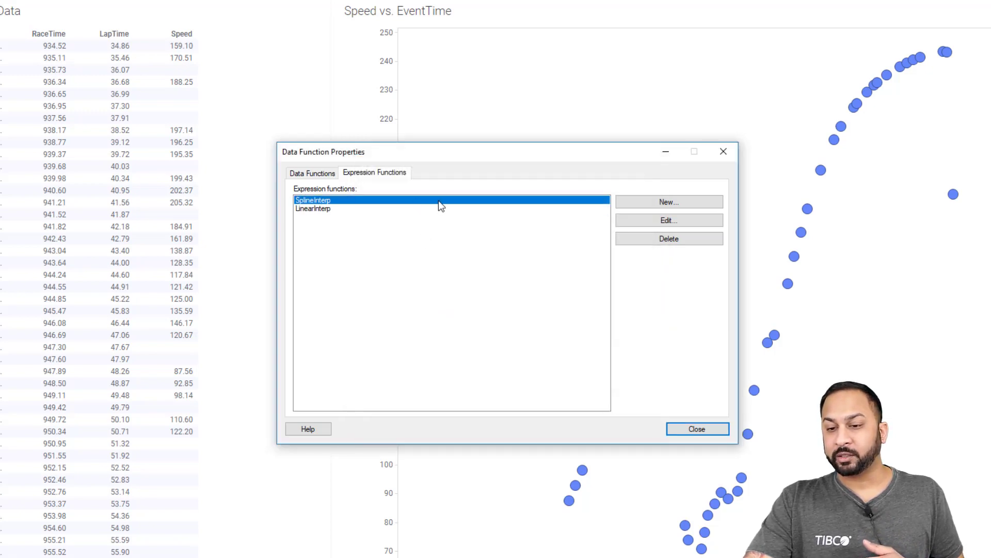
click(643, 222)
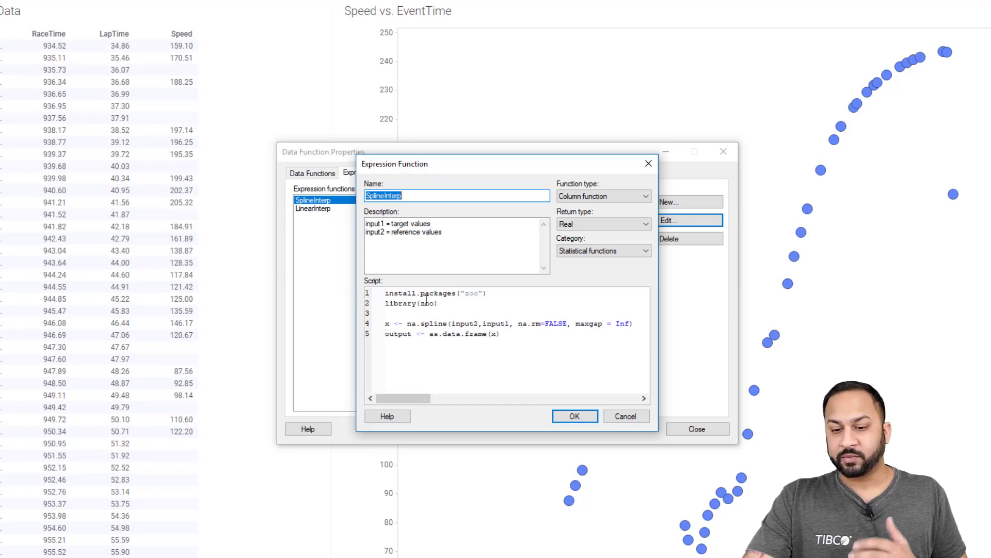
click(574, 416)
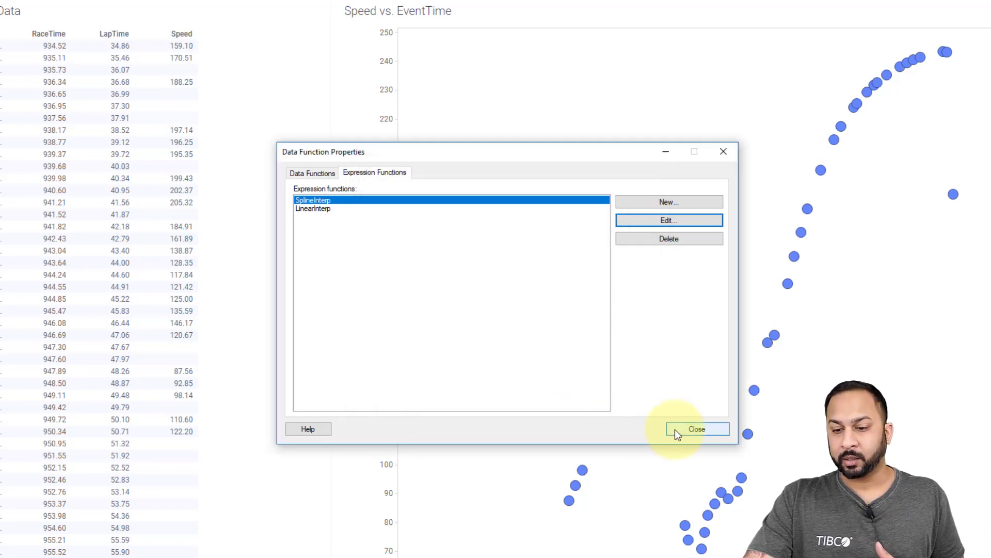
Step: Close the data function properties and start adding a calculated column
click(676, 430)
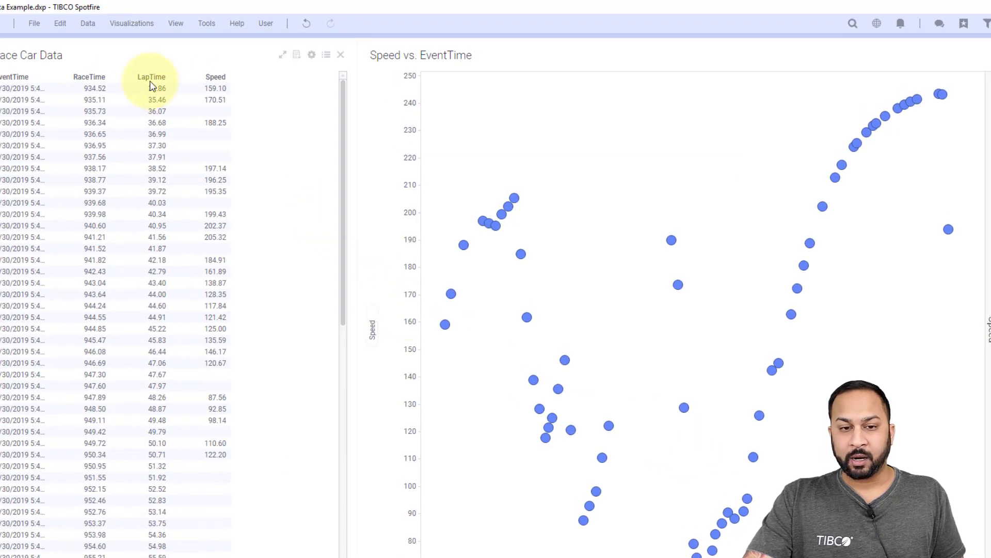
click(86, 23)
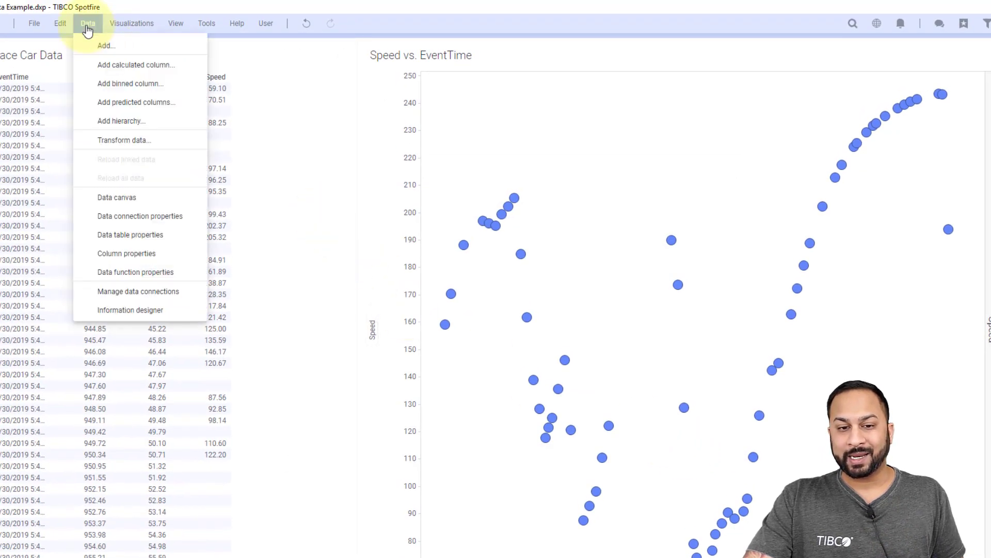
click(109, 70)
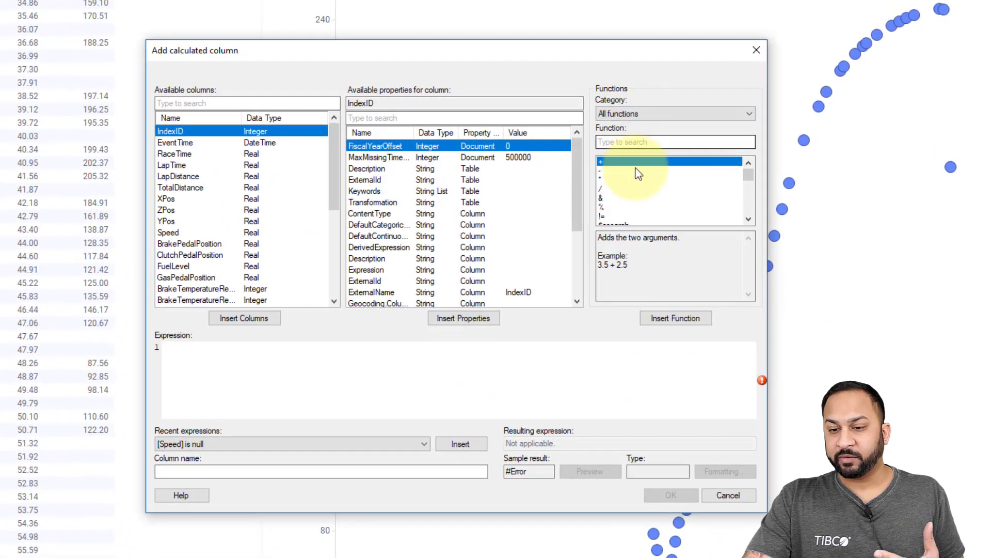
Step: Filter functions to Statistical functions, read LinearInterp's description, and search 'spl' to find SplineInterp
click(636, 118)
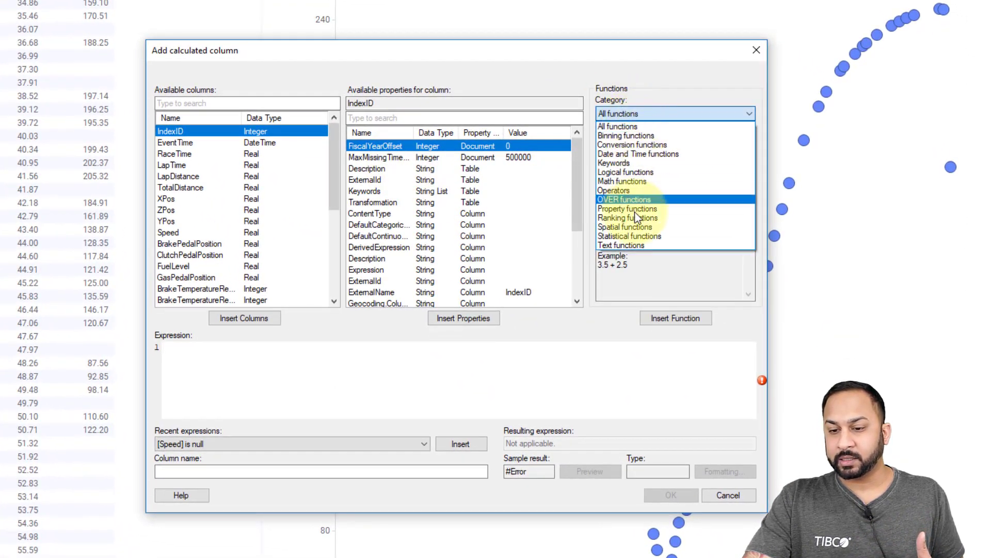
click(633, 236)
scroll(633, 181, down, 5)
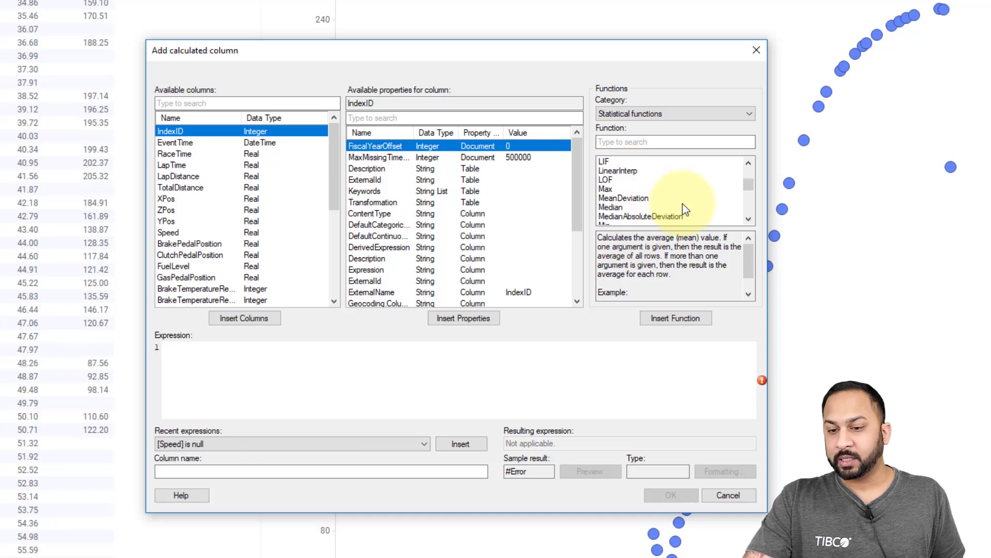
scroll(666, 197, up, 1)
click(638, 199)
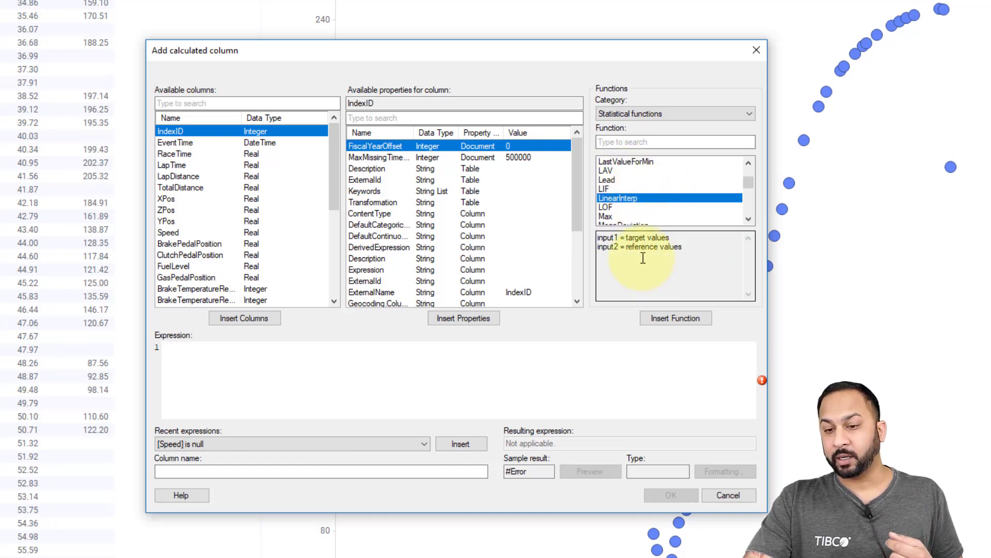
click(632, 144)
text(spl)
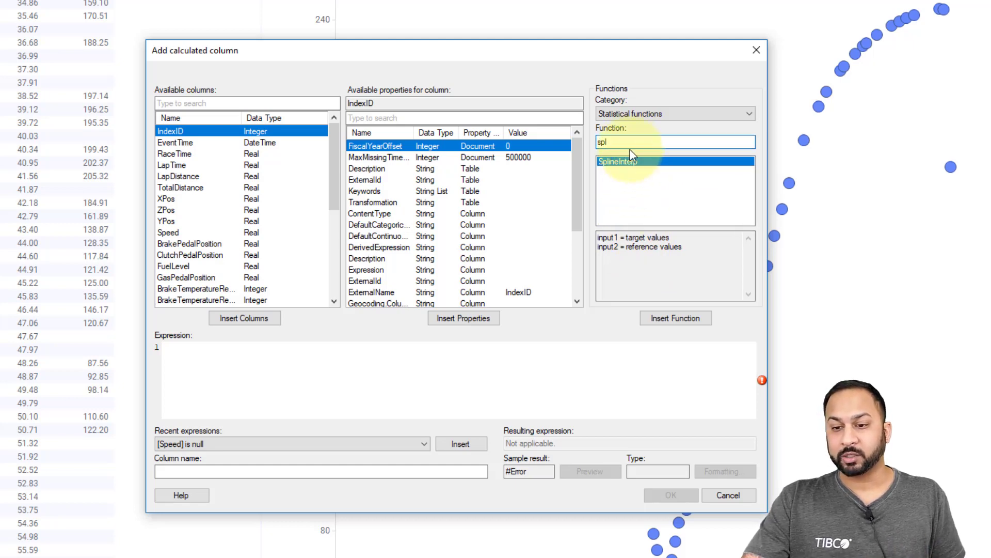
key(BackSpace)
key(BackSpace)
key(BackSpace)
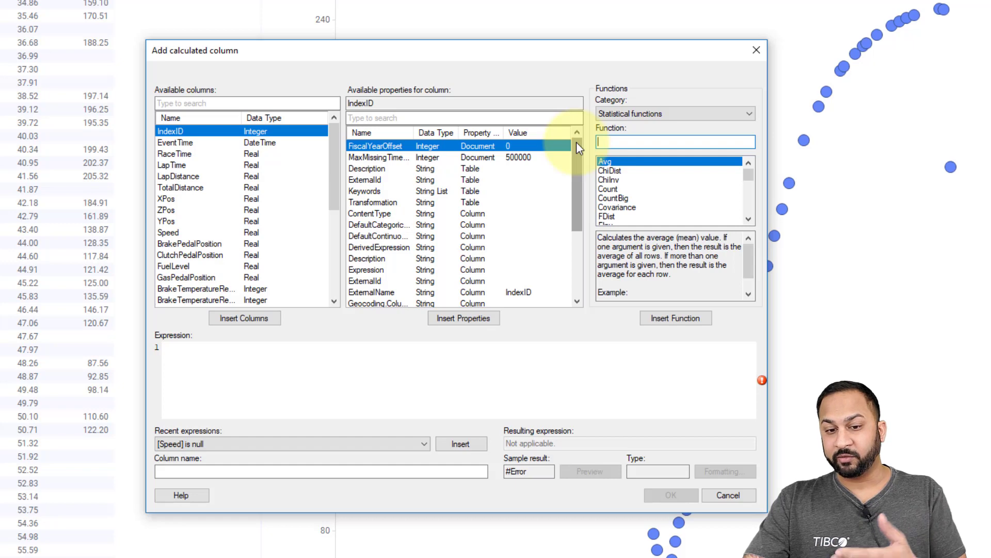
Step: Create a column named LinearInterp with expression LinearInterp([EventTime],[Speed])
click(381, 374)
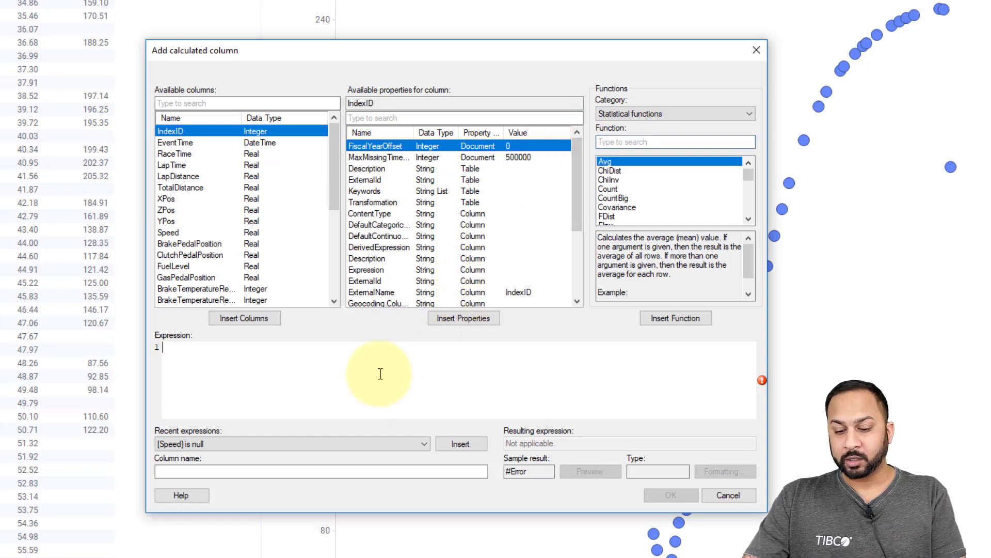
text(LinearInterp)
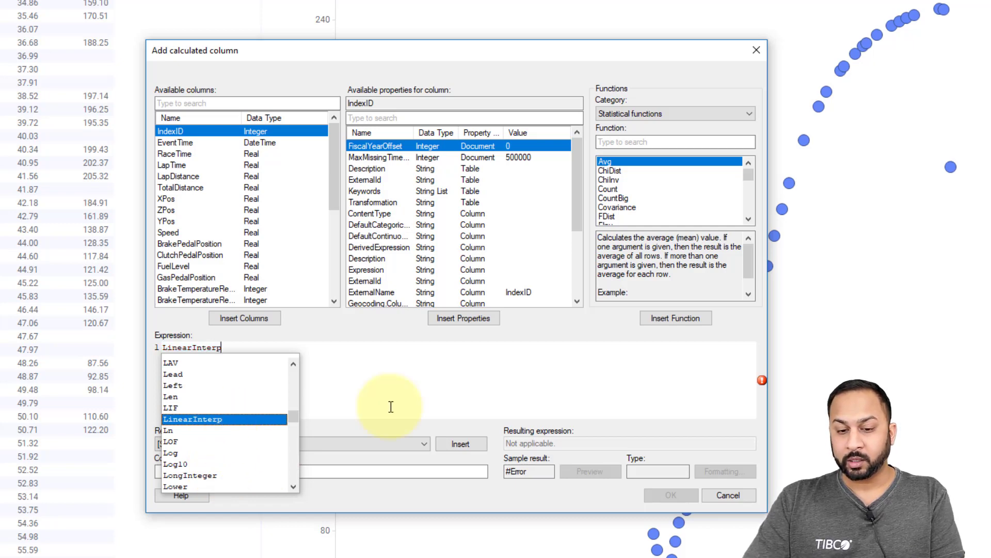
key(Return)
text(Ev)
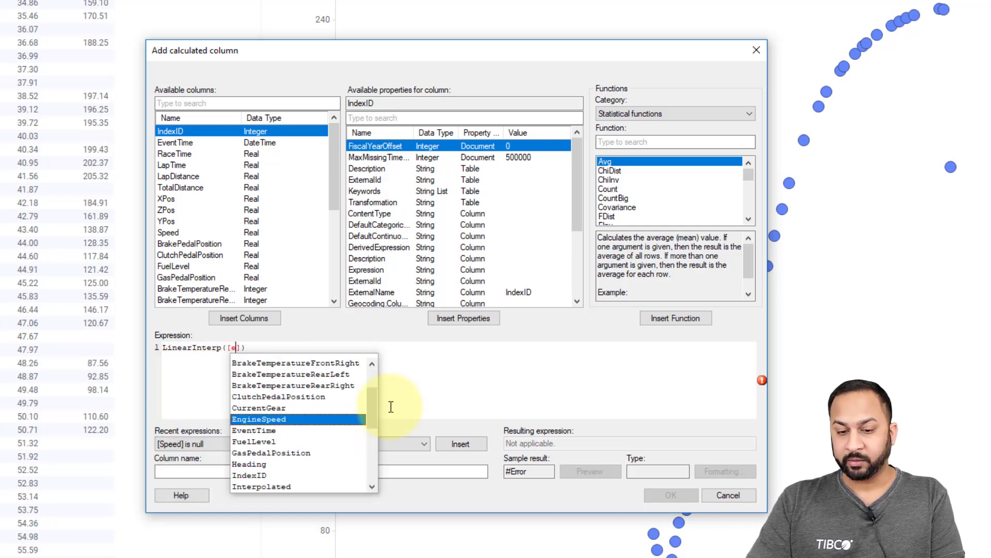
key(Return)
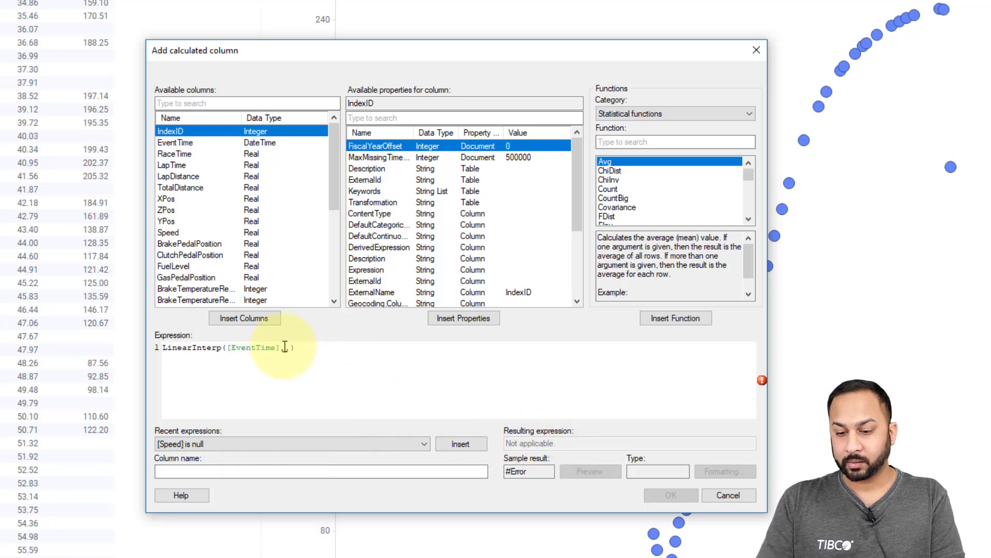
text([Speed],)
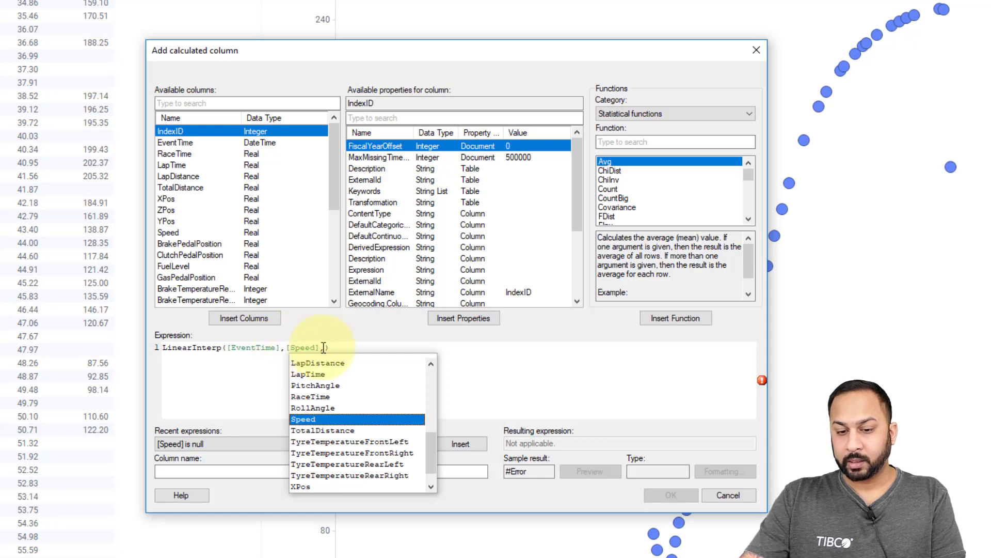
click(326, 349)
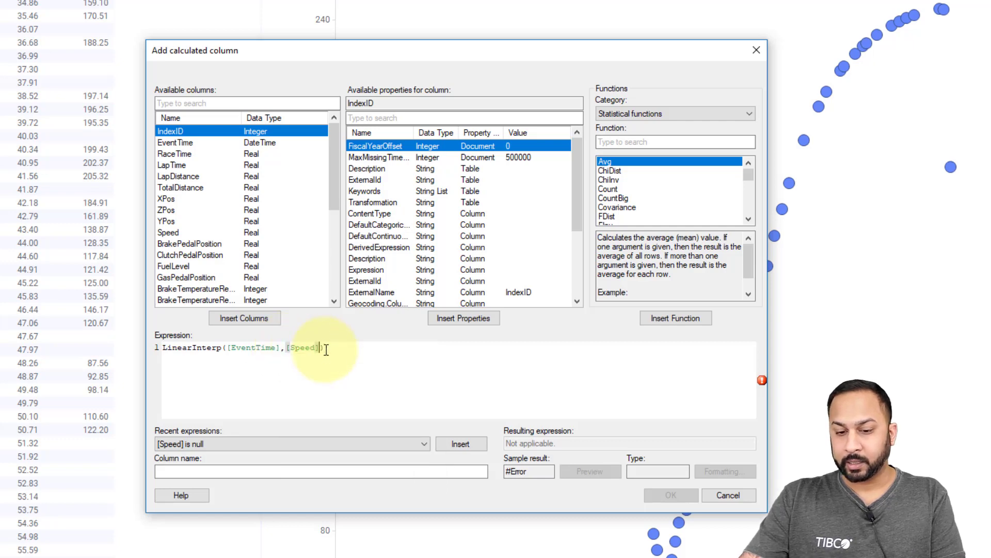
click(273, 469)
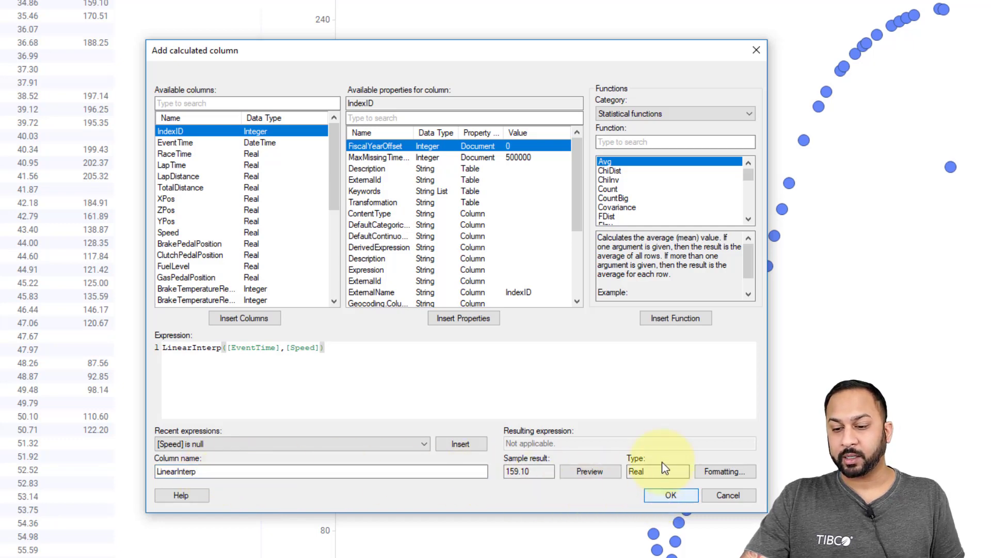
click(671, 495)
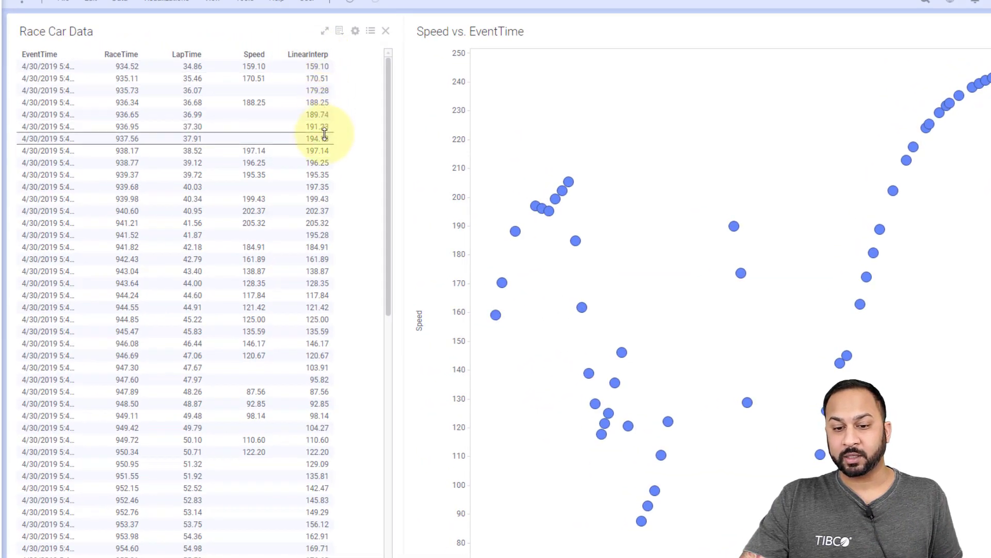
Step: Add LinearInterp to the scatter plot's Y-axis alongside Speed
click(418, 288)
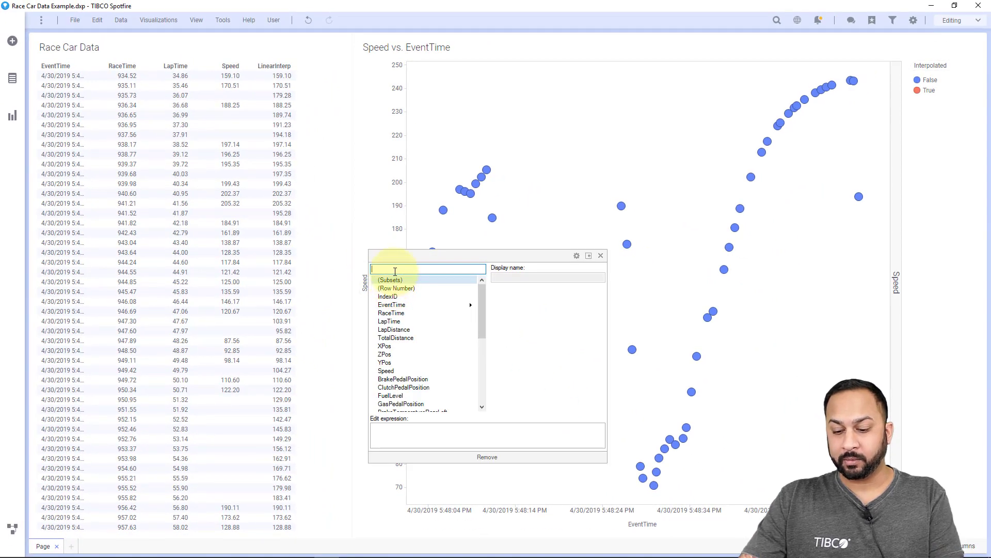
text(lin)
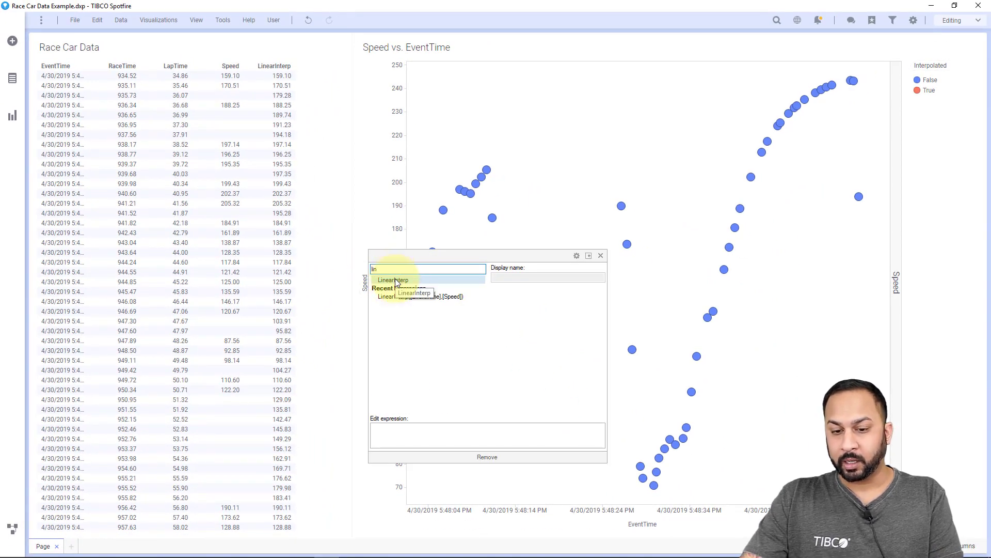
click(394, 280)
click(560, 184)
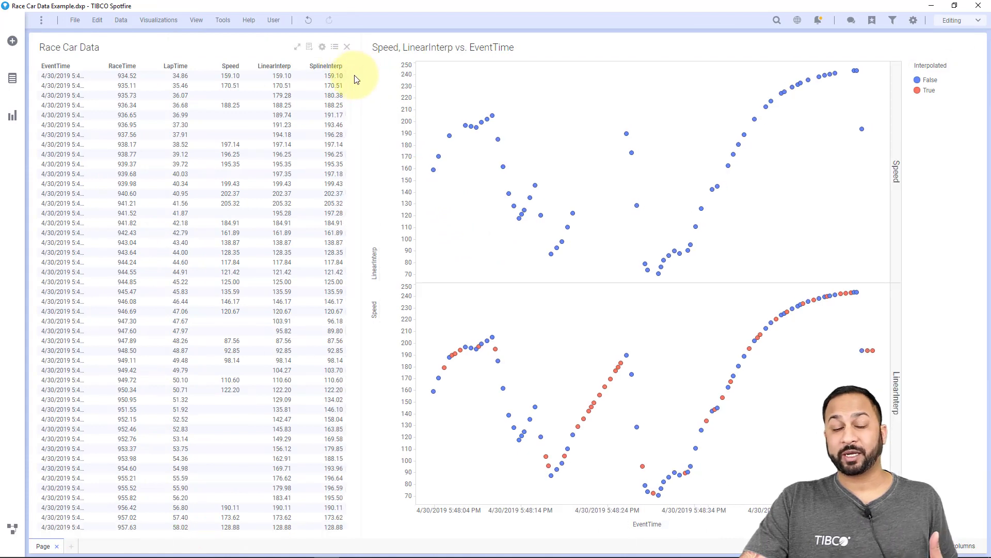
Step: Add SplineInterp to the scatter plot's Y-axis as a third panel
click(377, 228)
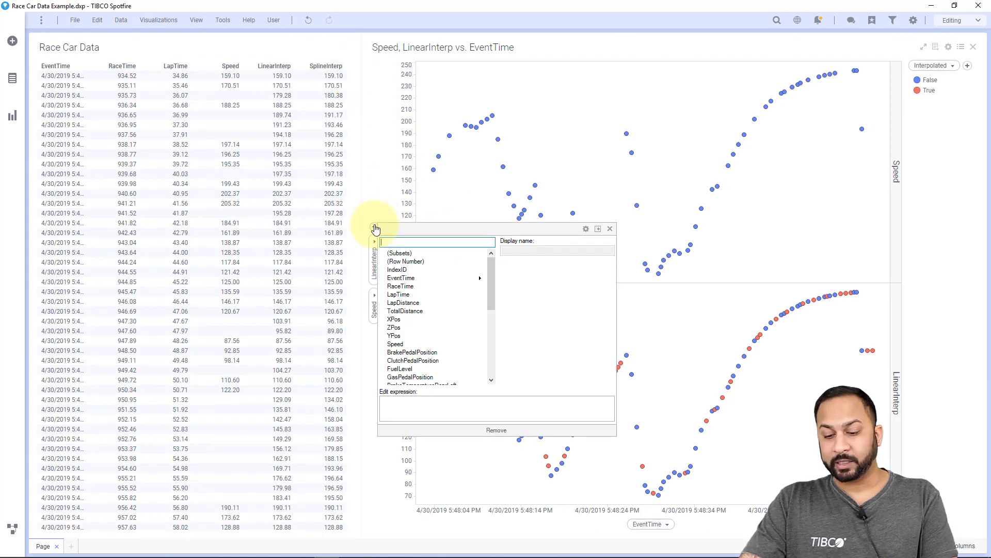
text(spli)
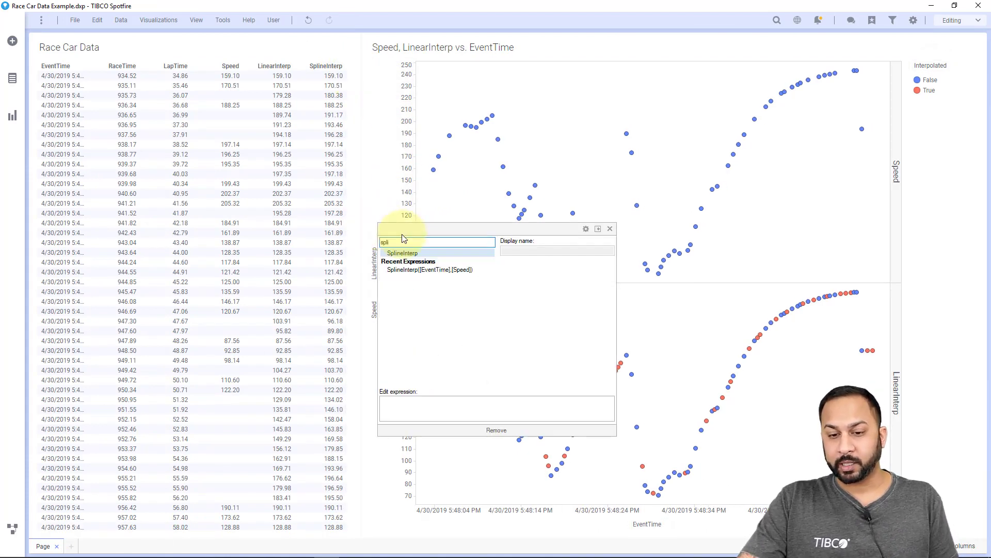
click(430, 254)
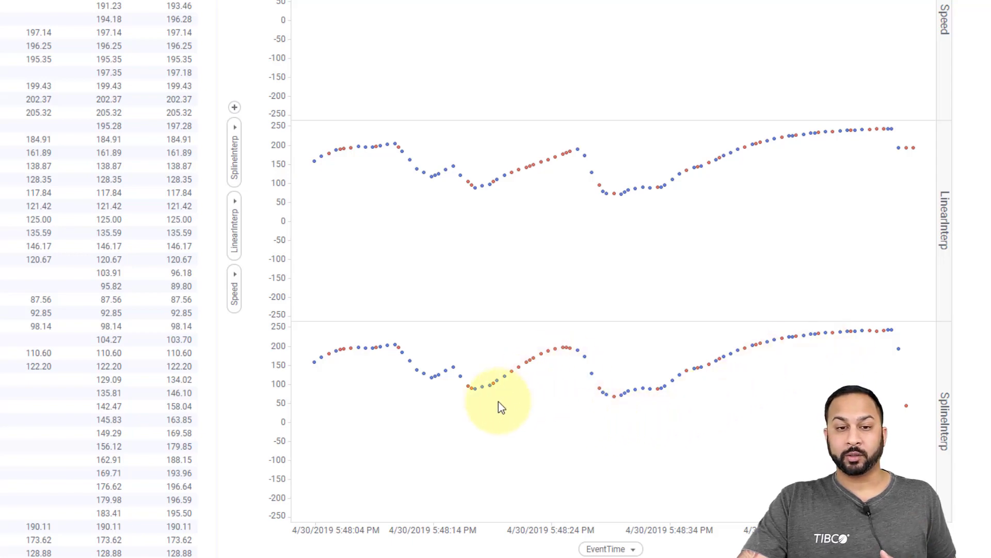
click(121, 19)
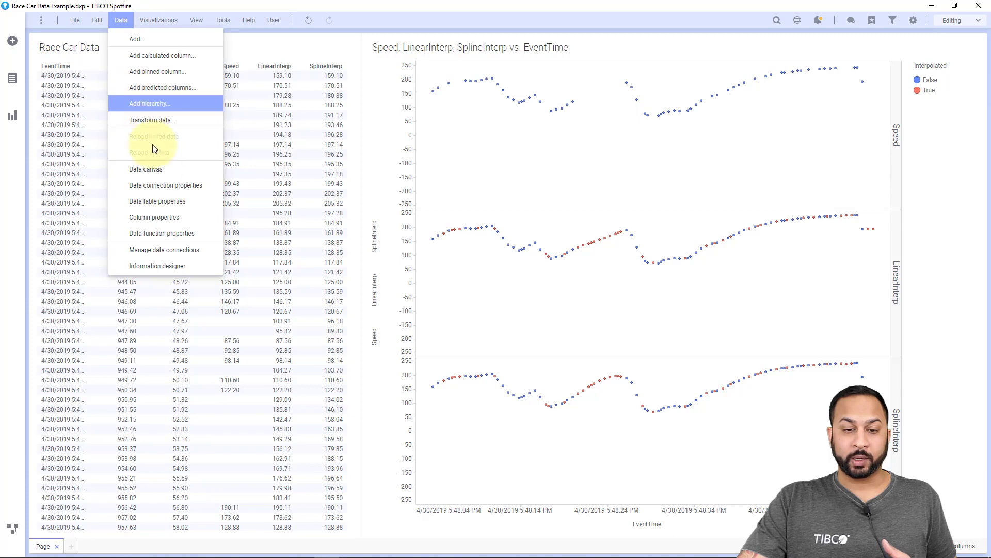
click(155, 233)
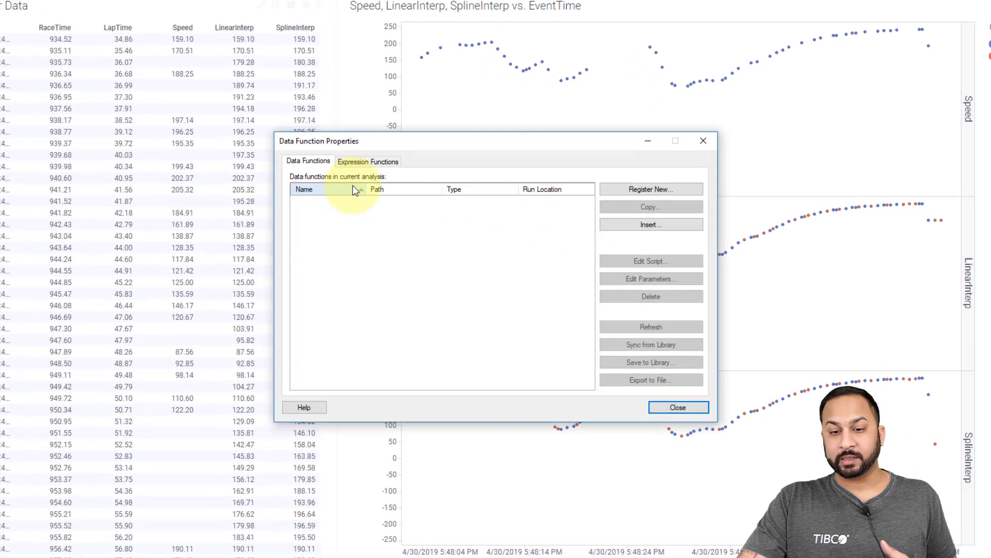
click(366, 162)
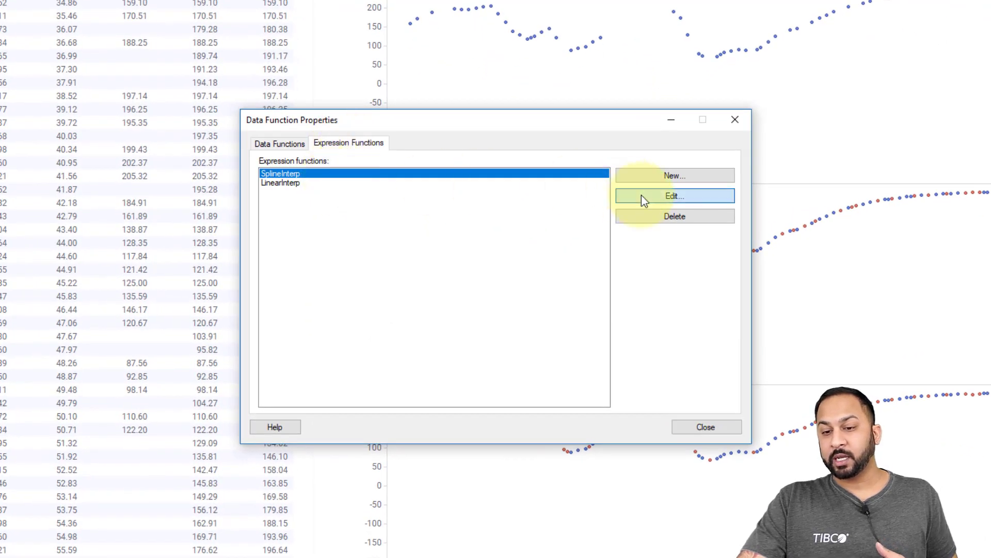
click(622, 207)
click(619, 170)
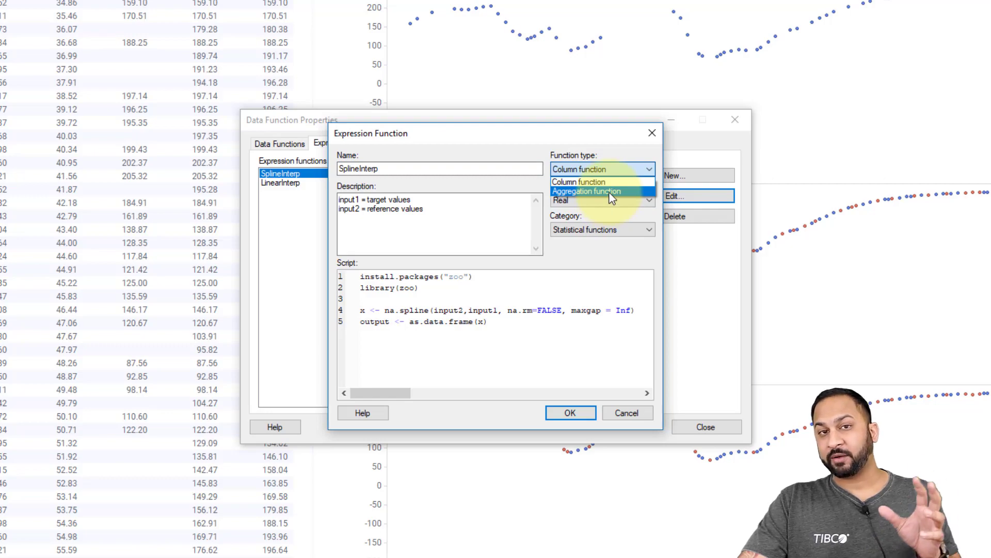
click(630, 411)
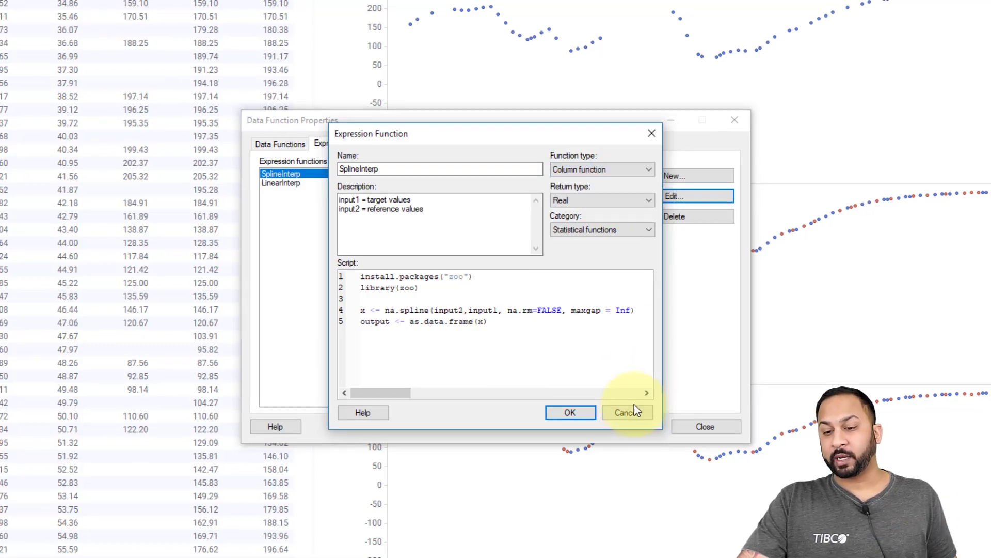
click(631, 410)
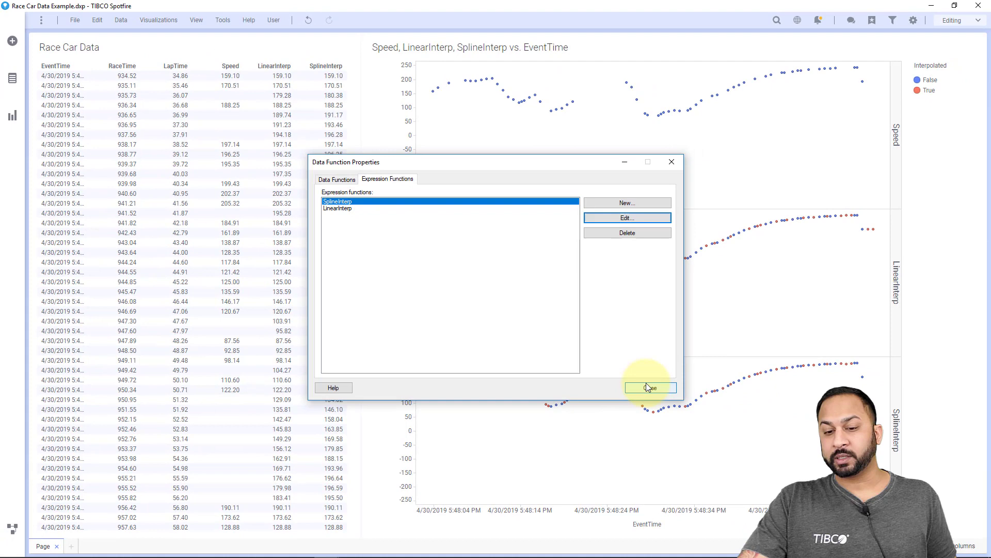
Step: Close the data function properties and add a bar chart of LapTime above the data table
click(649, 387)
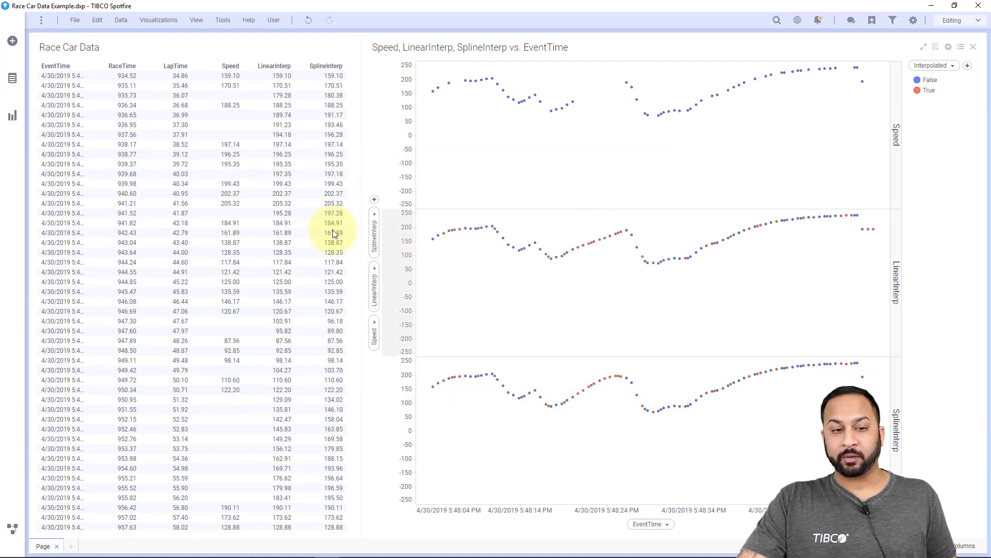
click(12, 118)
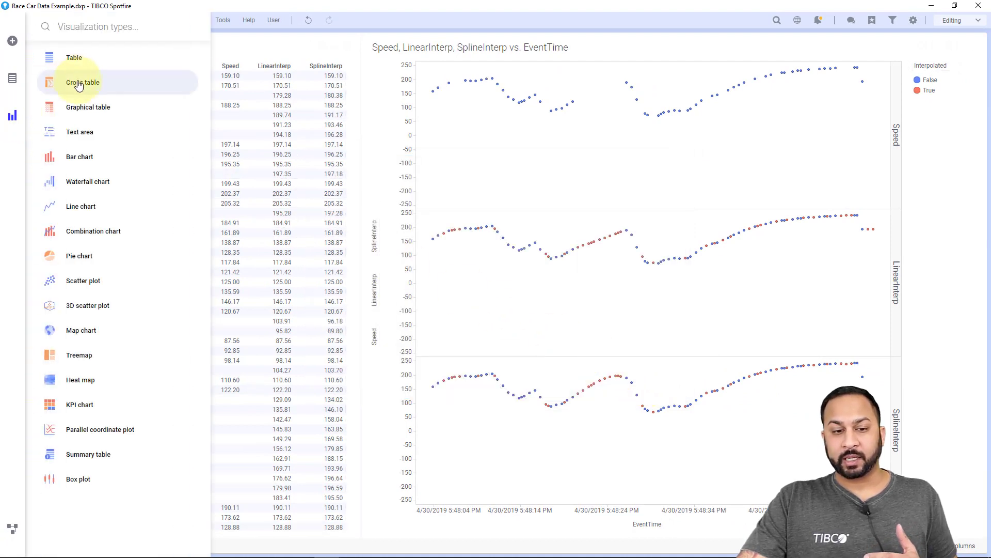
drag(49, 155, 232, 111)
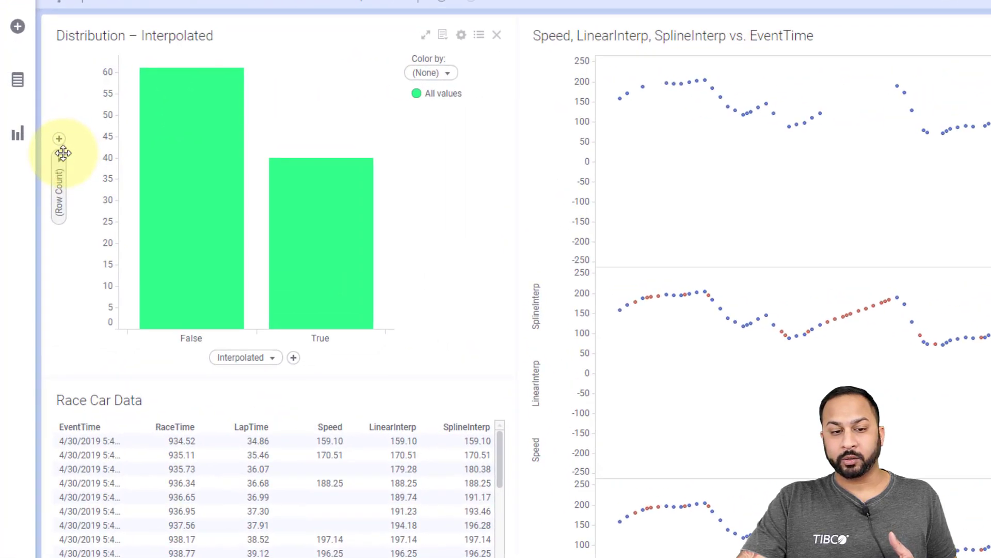
click(43, 134)
click(98, 241)
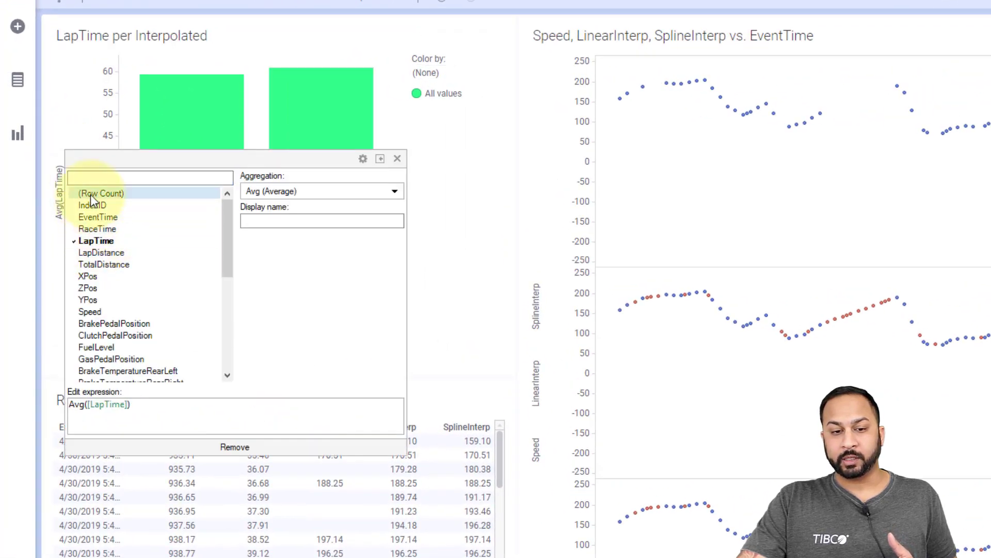
click(290, 192)
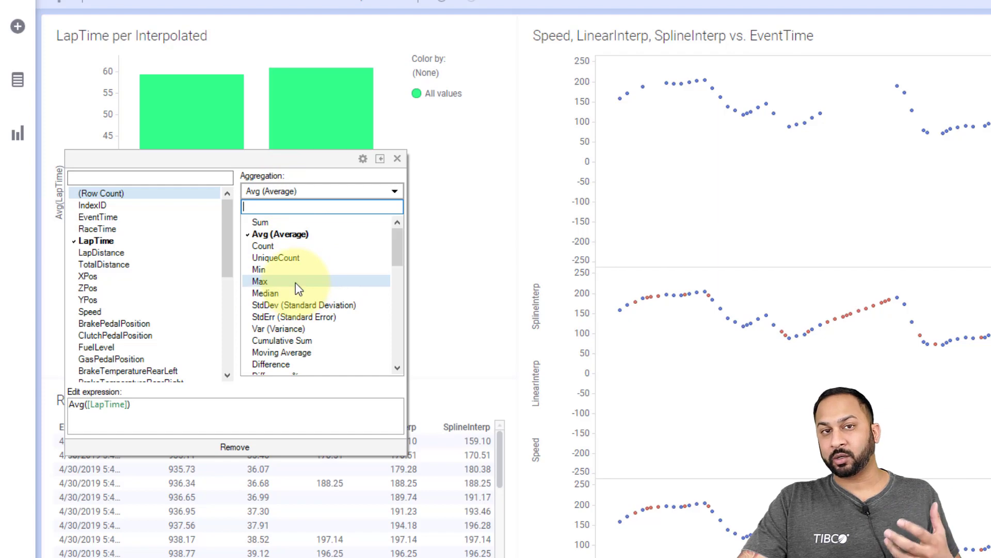